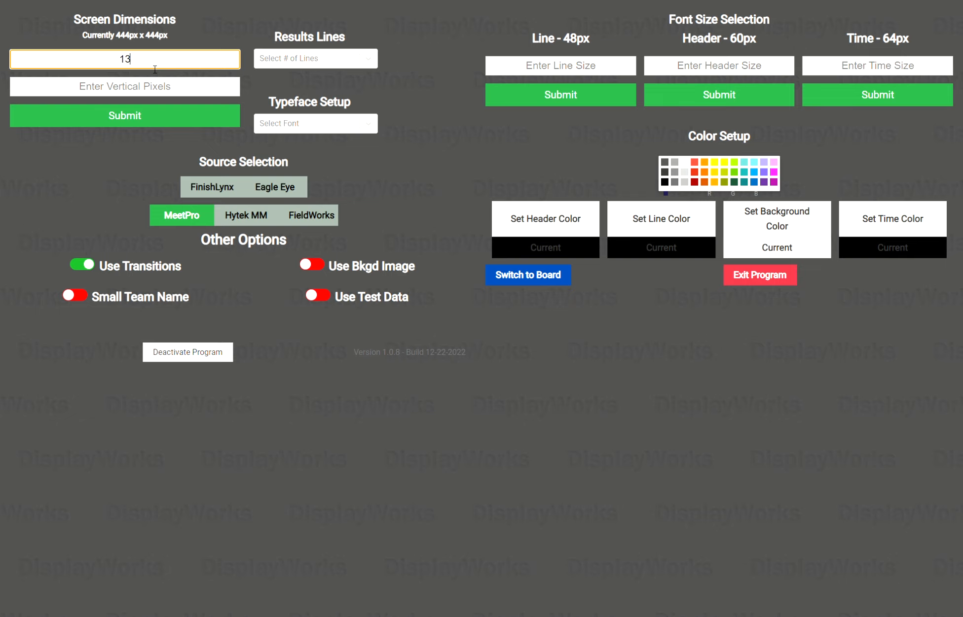
Step: Set the screen dimensions to 1377 by 767 pixels and preview the board at that size
left_click(154, 86)
type("767")
left_click(148, 116)
left_click(508, 276)
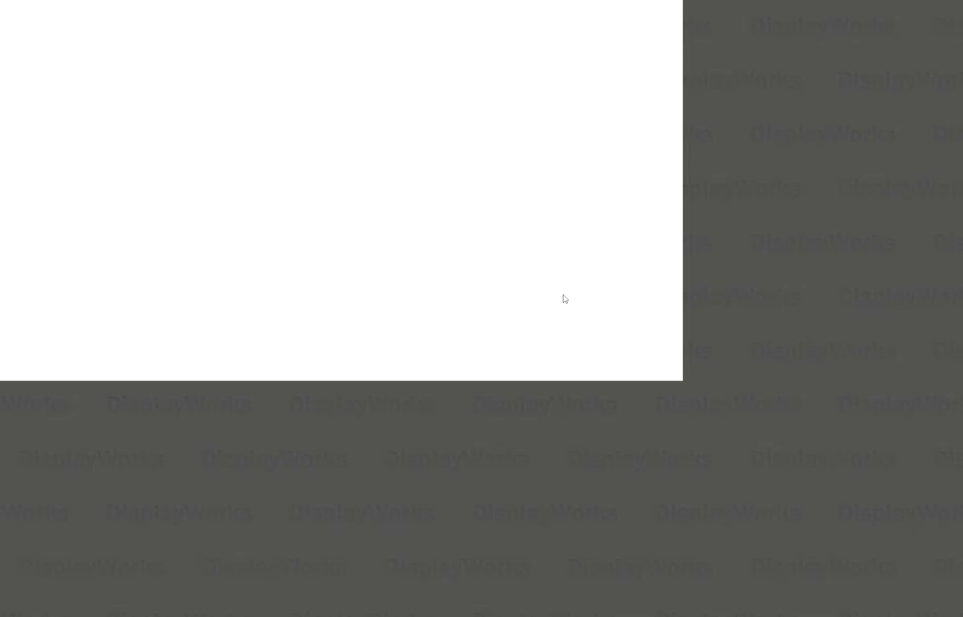
left_click(187, 238)
Step: Set the number of results lines to 8
left_click(368, 59)
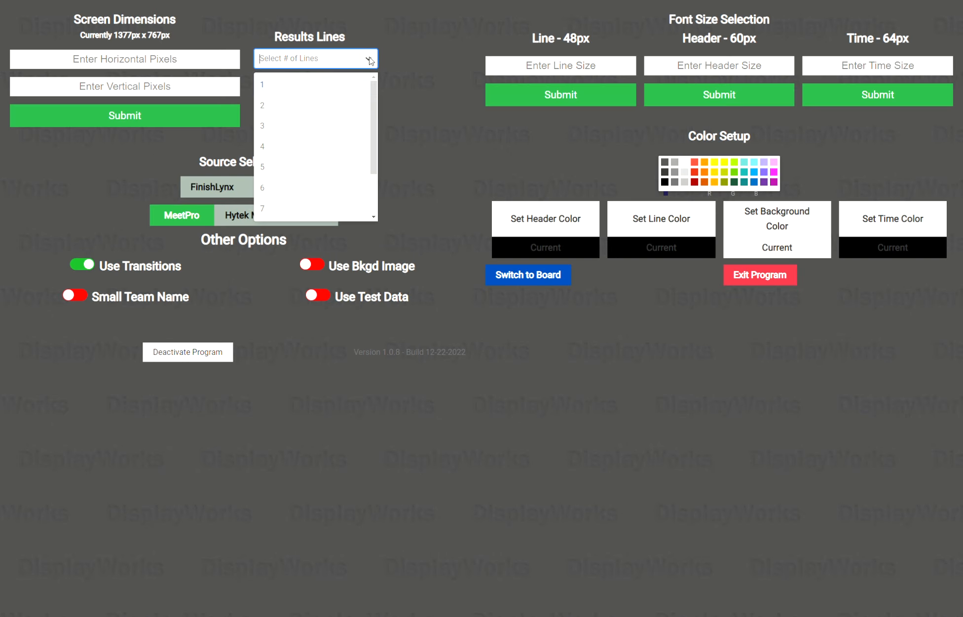
left_click(372, 217)
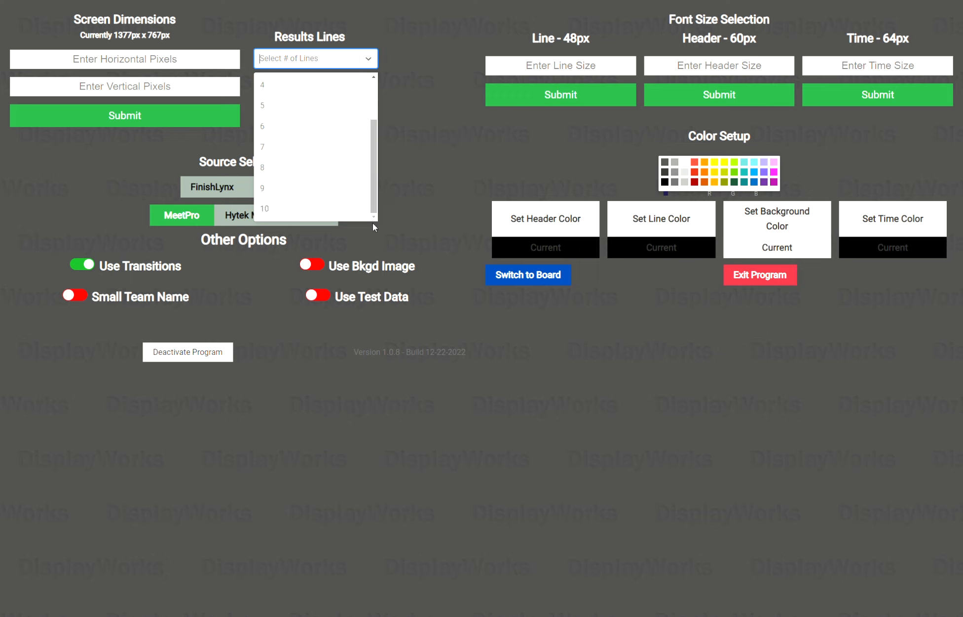
left_click(339, 169)
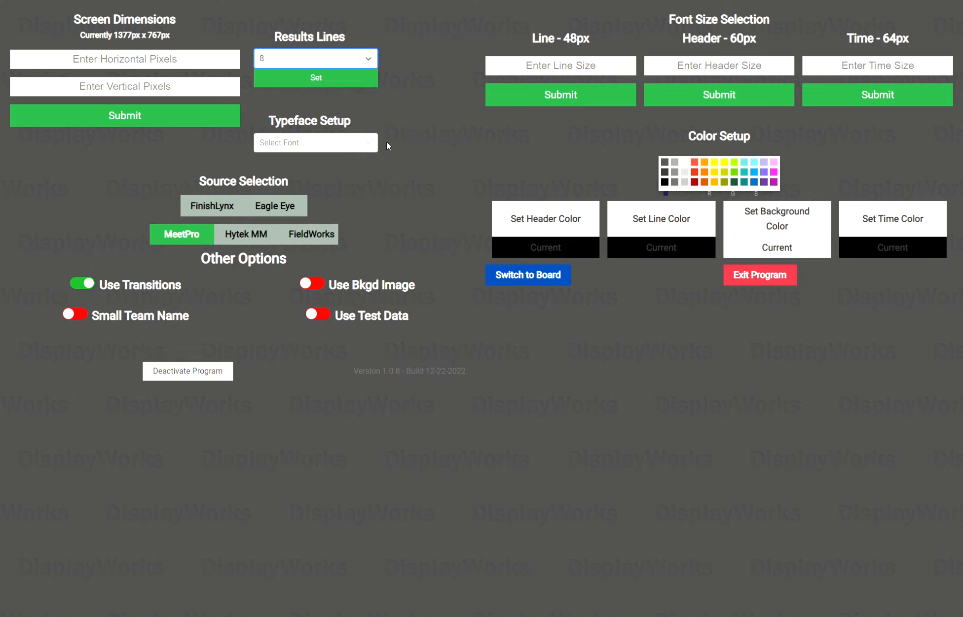
Step: Look through the fonts available for the typeface setup
left_click(367, 126)
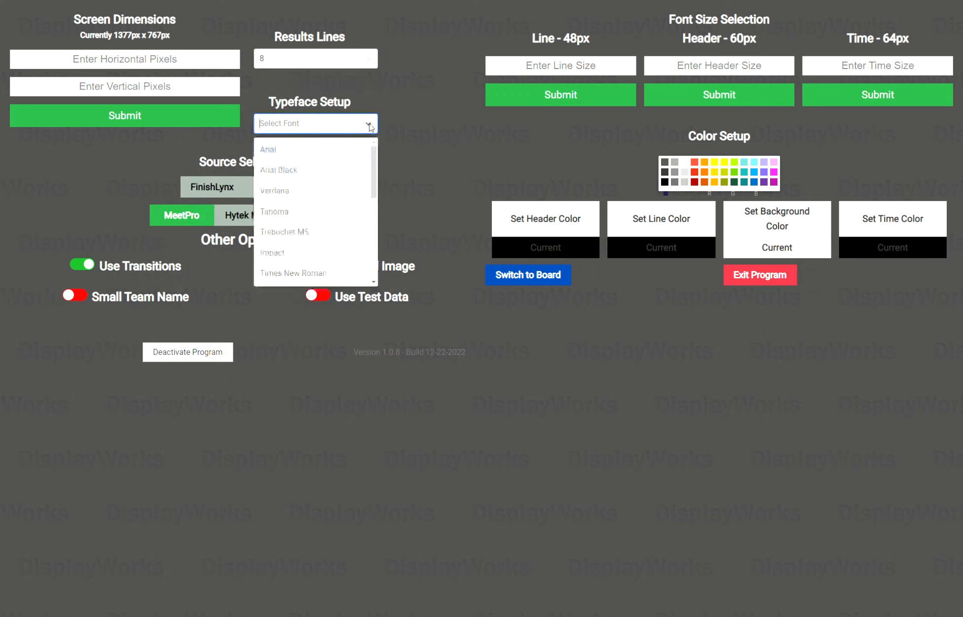
mouse_move(376, 161)
left_mouse_down()
mouse_move(377, 256)
mouse_move(373, 143)
left_mouse_up()
left_click(413, 131)
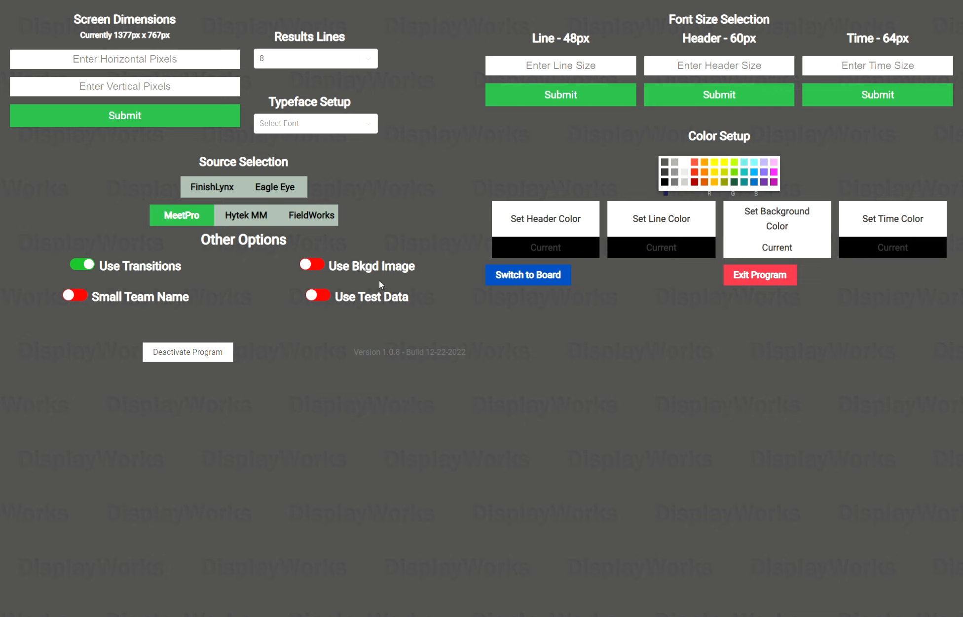
Step: Enable the use of test data and preview the MeetPro results on the board
left_click(326, 298)
left_click(523, 279)
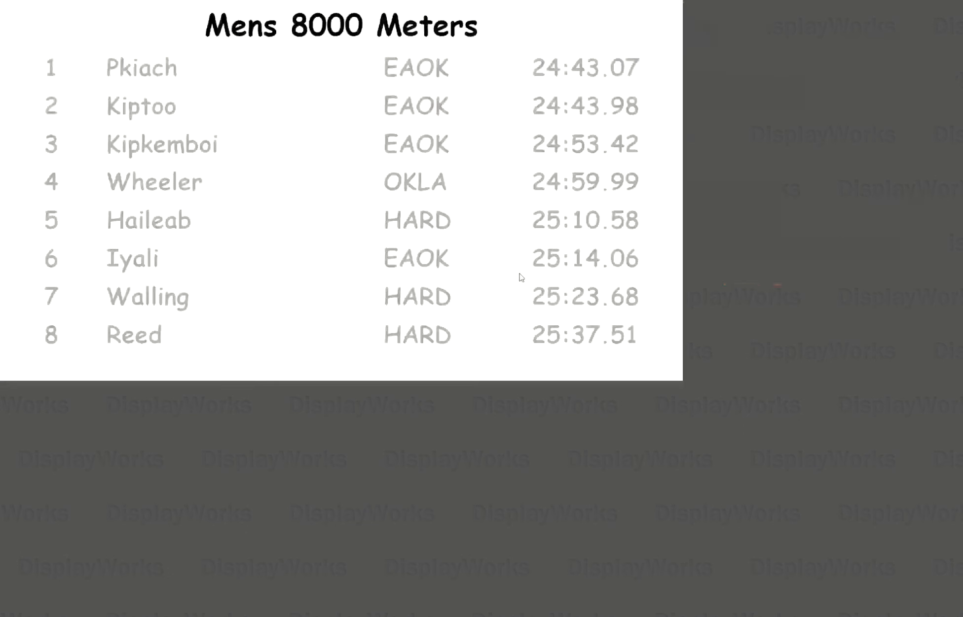
left_click(463, 255)
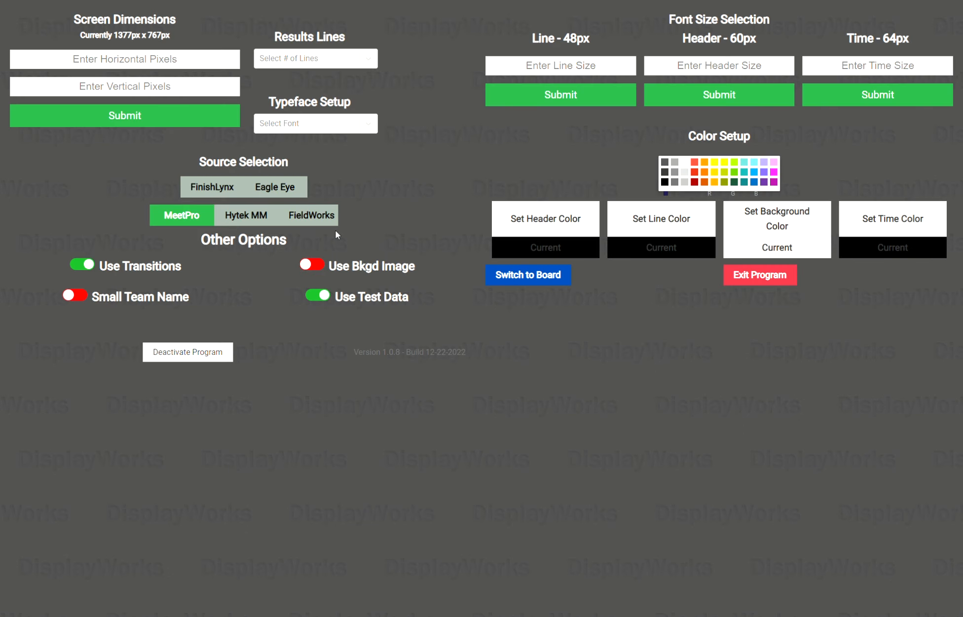
Step: Preview the board with FieldWorks as the data source, and return the source to MeetPro
left_click(233, 216)
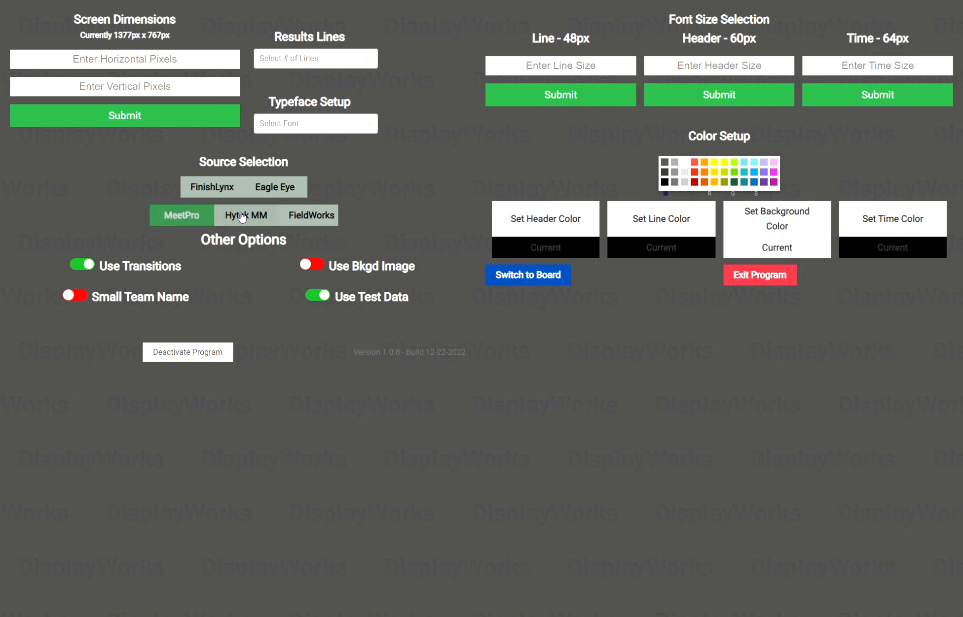
left_click(305, 216)
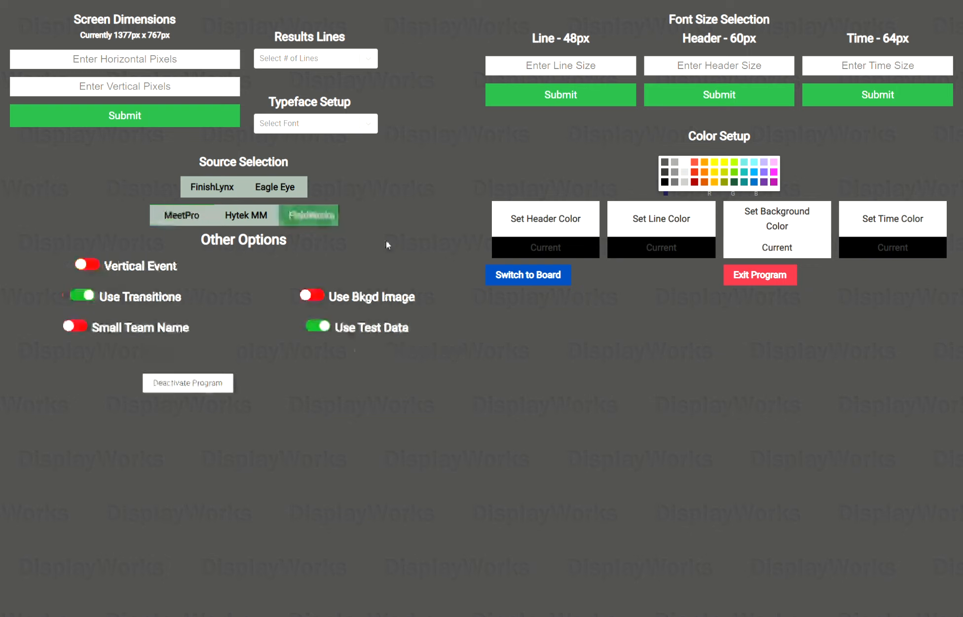
left_click(531, 275)
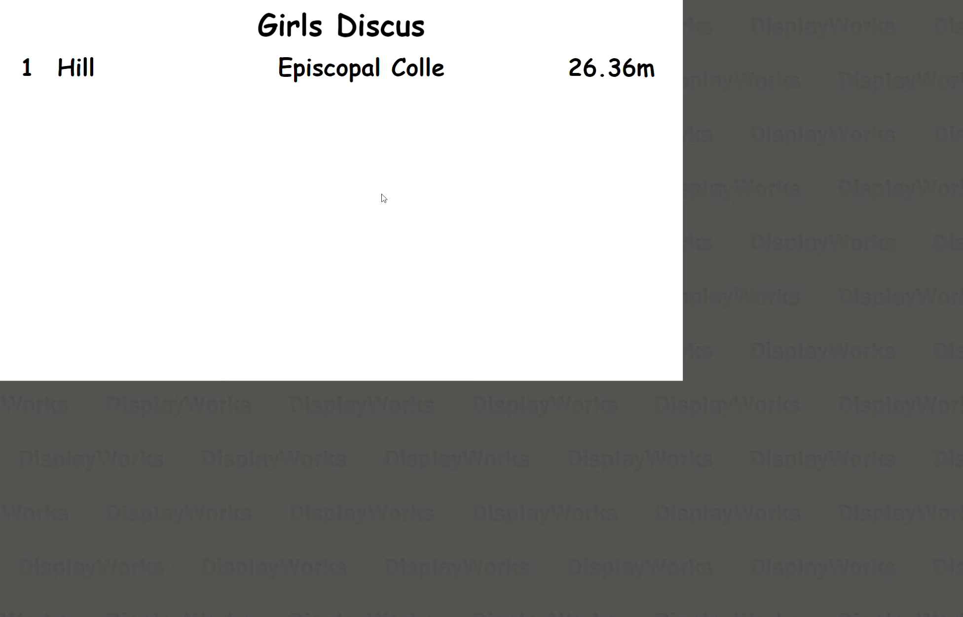
left_click(382, 198)
left_click(183, 223)
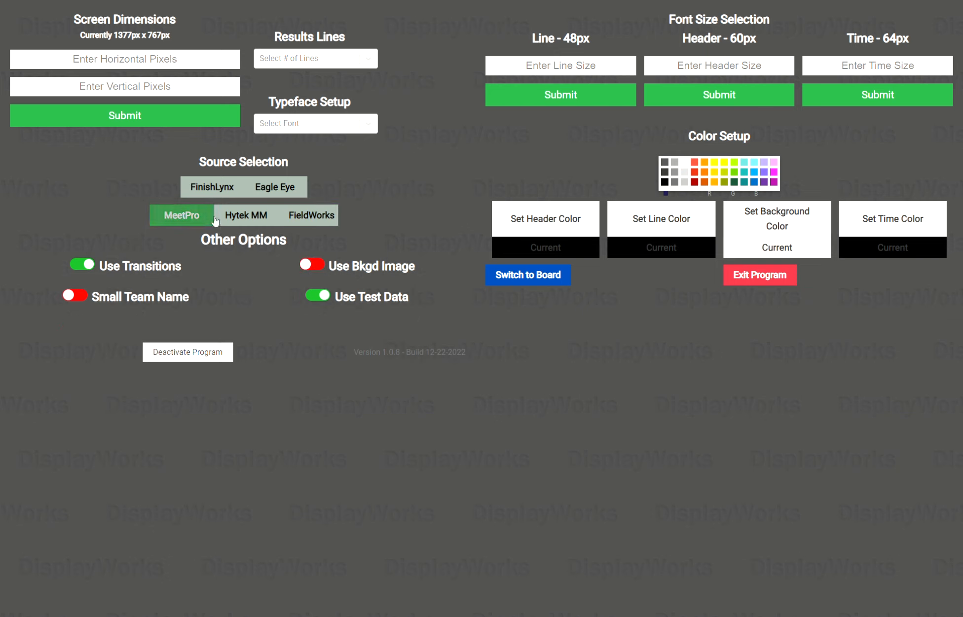
Step: Switch the data source to Eagle Eye and try turning the running time display off and back on
left_click(236, 187)
left_click(274, 188)
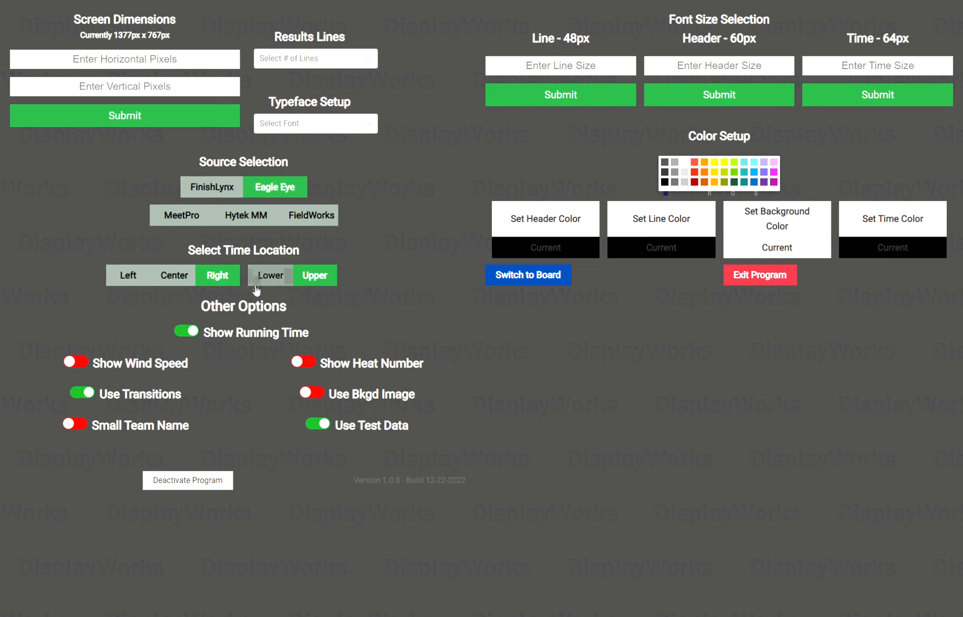
left_click(192, 332)
left_click(193, 334)
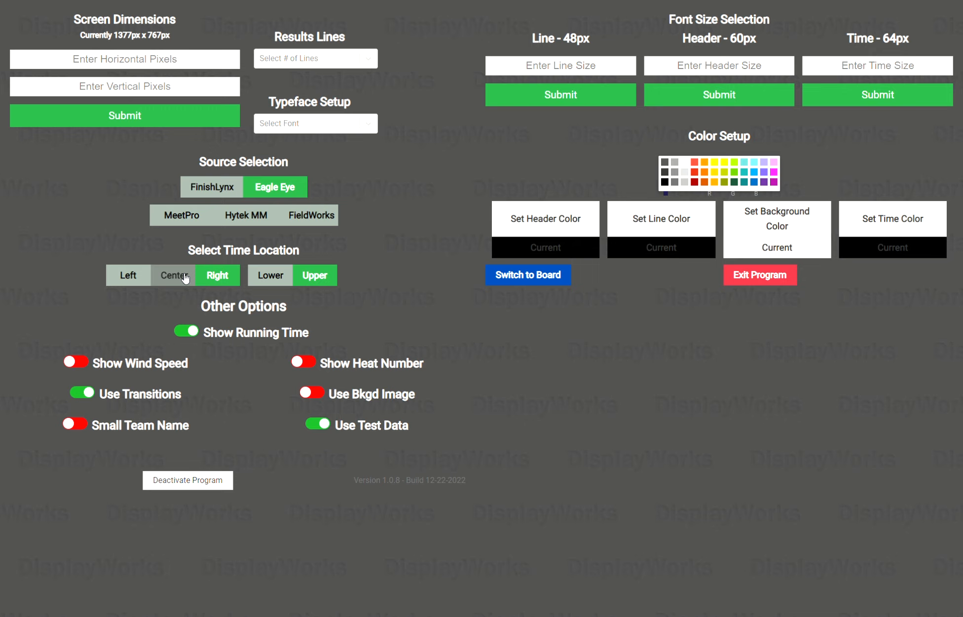
Step: Try the Lower, Center and Left time locations, restore Upper and Right, and preview the Eagle Eye board
left_click(270, 277)
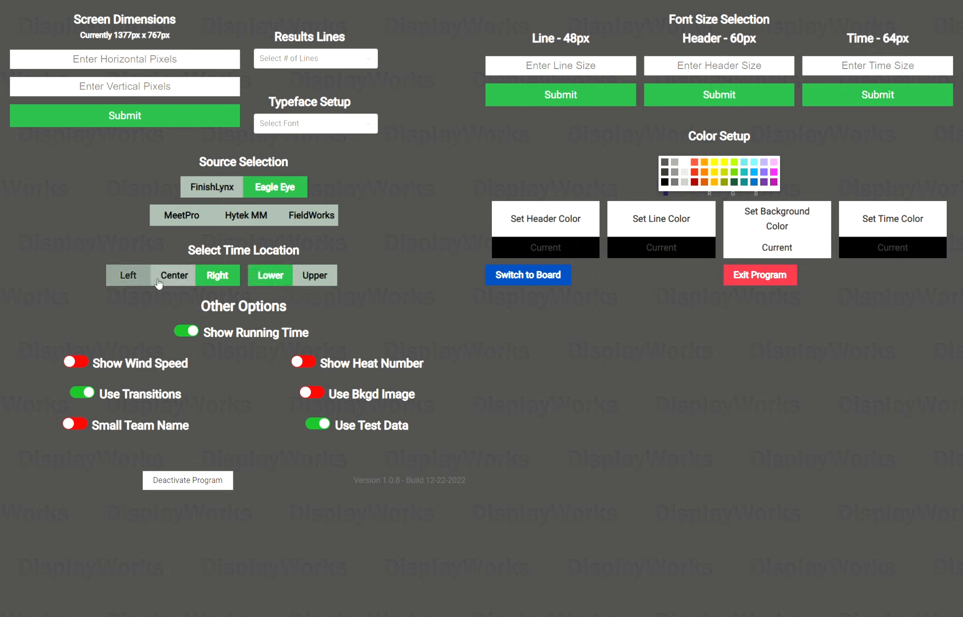
left_click(159, 281)
left_click(130, 279)
left_click(208, 278)
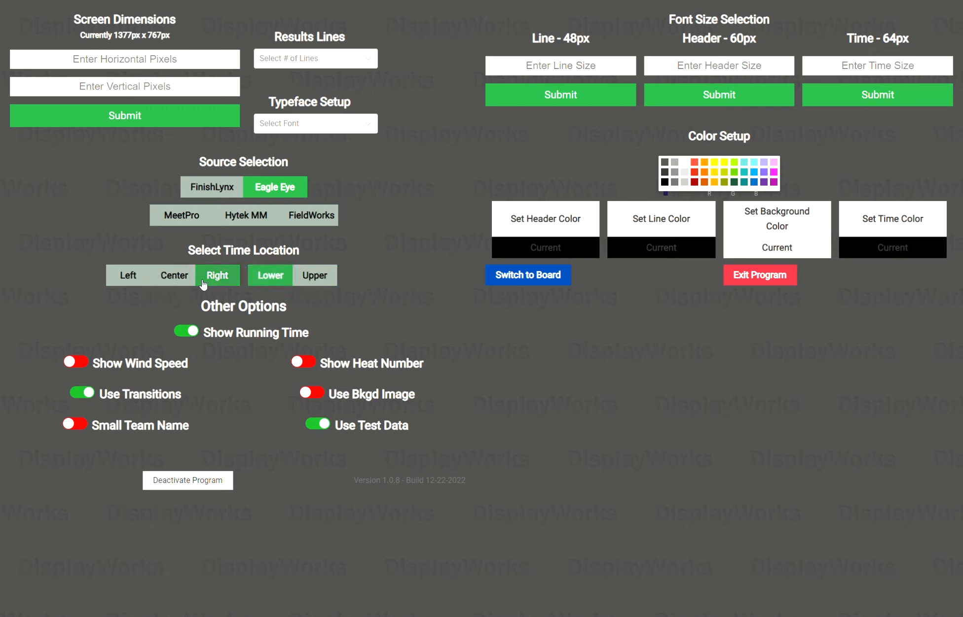
left_click(317, 276)
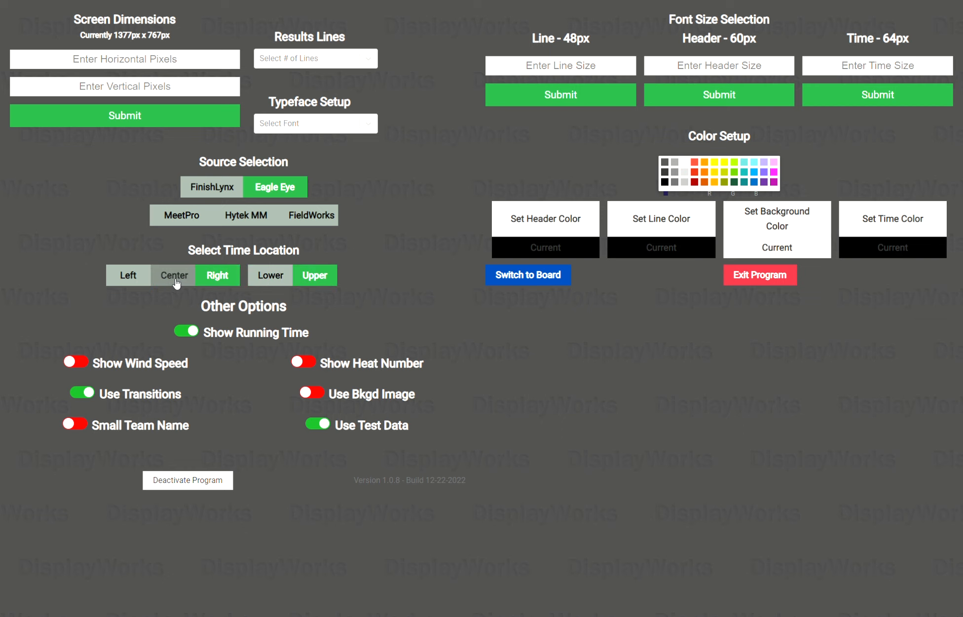
left_click(128, 276)
left_click(217, 276)
left_click(529, 276)
left_click(369, 146)
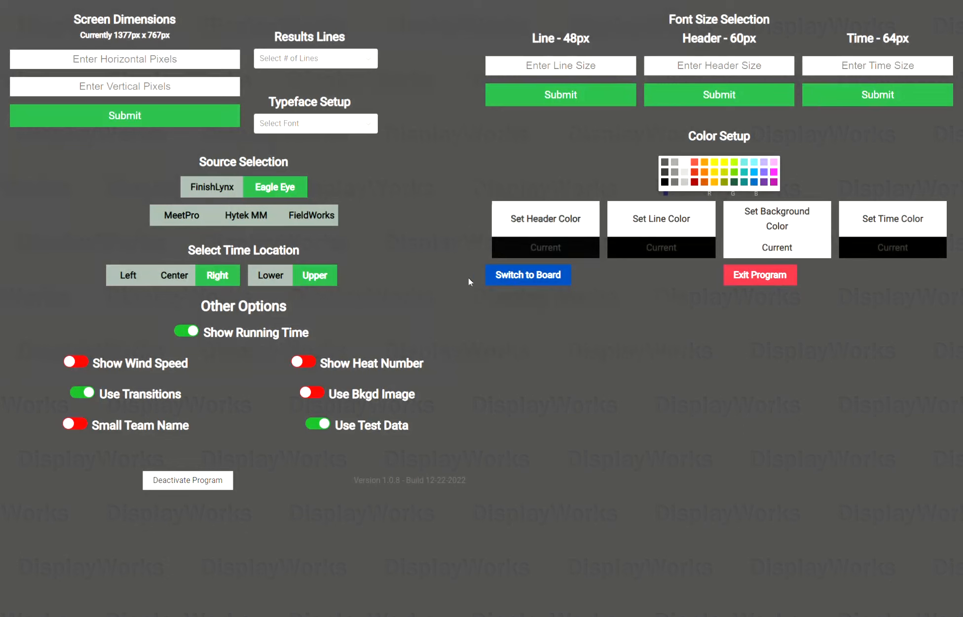
Step: Set the header, line and time colors to orange on a black background and preview the board
left_click(704, 162)
left_click(668, 219)
left_click(576, 222)
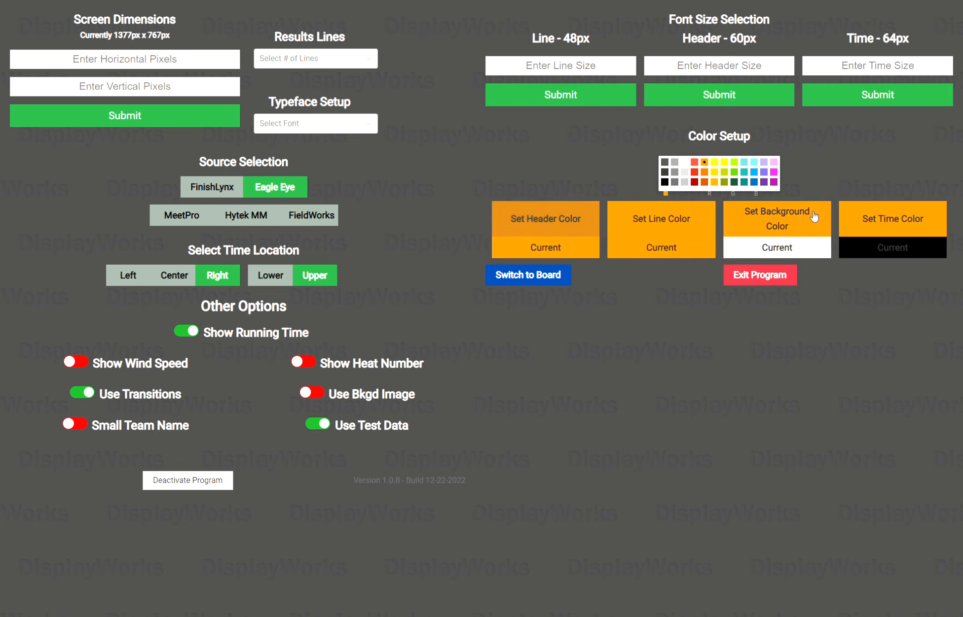
left_click(888, 218)
left_click(665, 182)
left_click(777, 211)
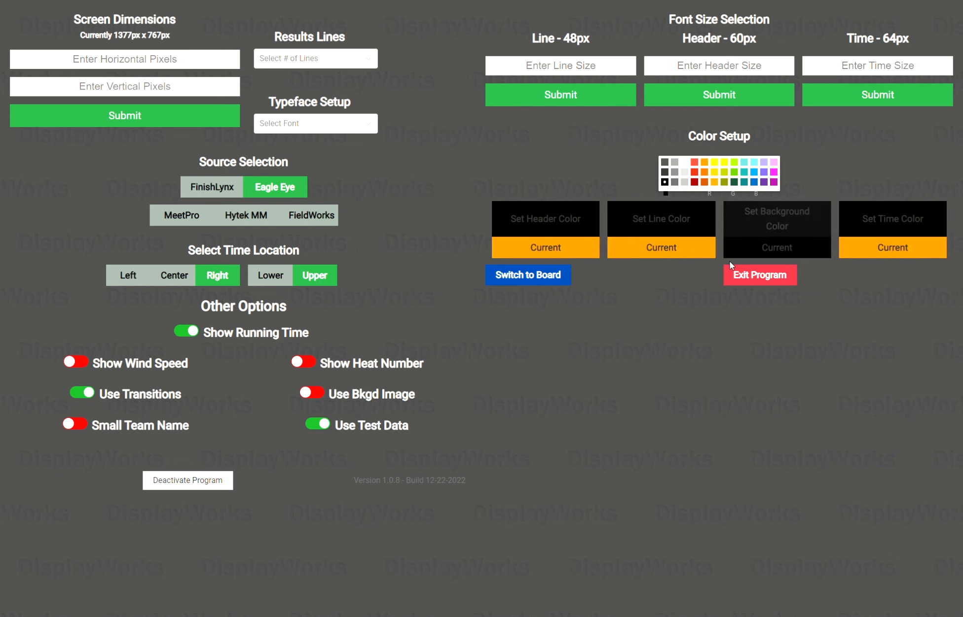
left_click(548, 275)
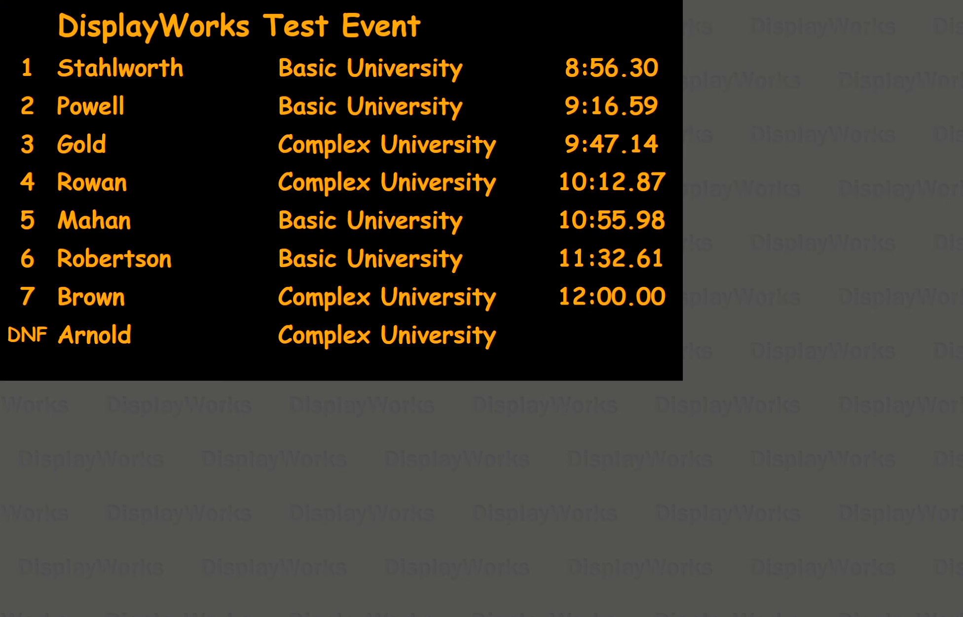
left_click(425, 406)
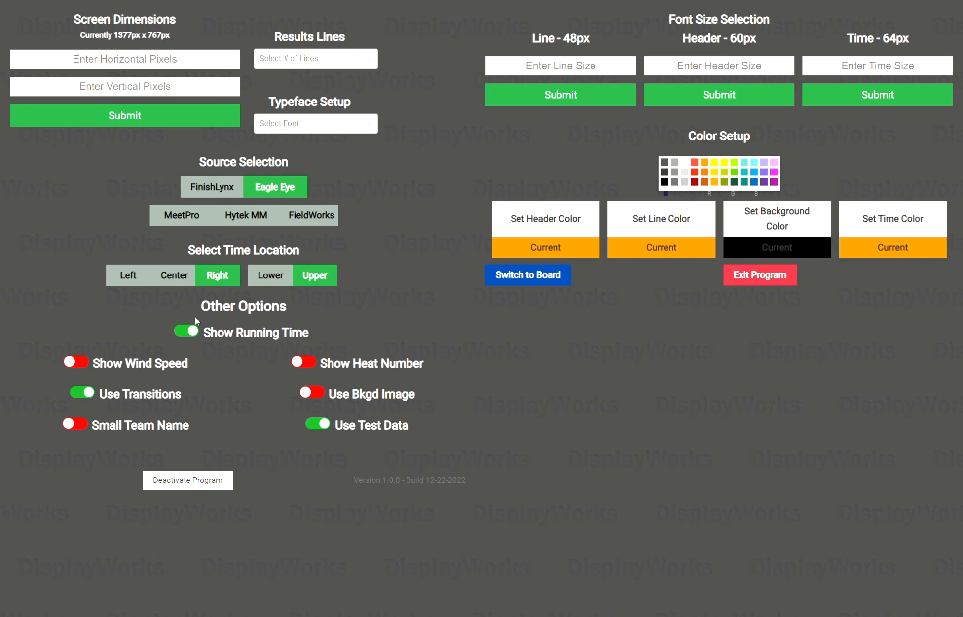
Step: Enable Small Team Name and preview the board with MeetPro as the data source
left_click(84, 432)
left_click(83, 428)
left_click(180, 225)
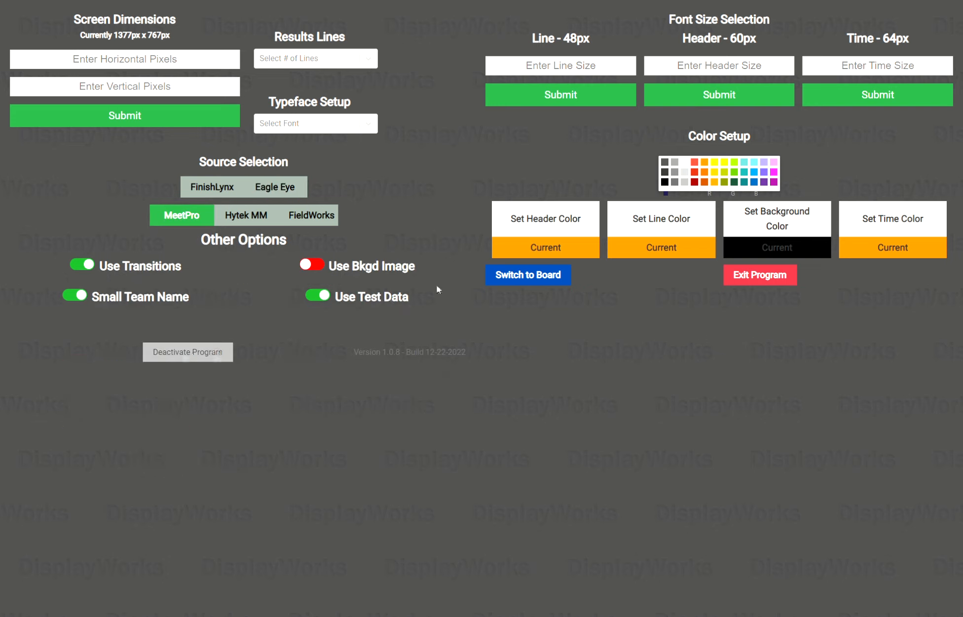
left_click(521, 275)
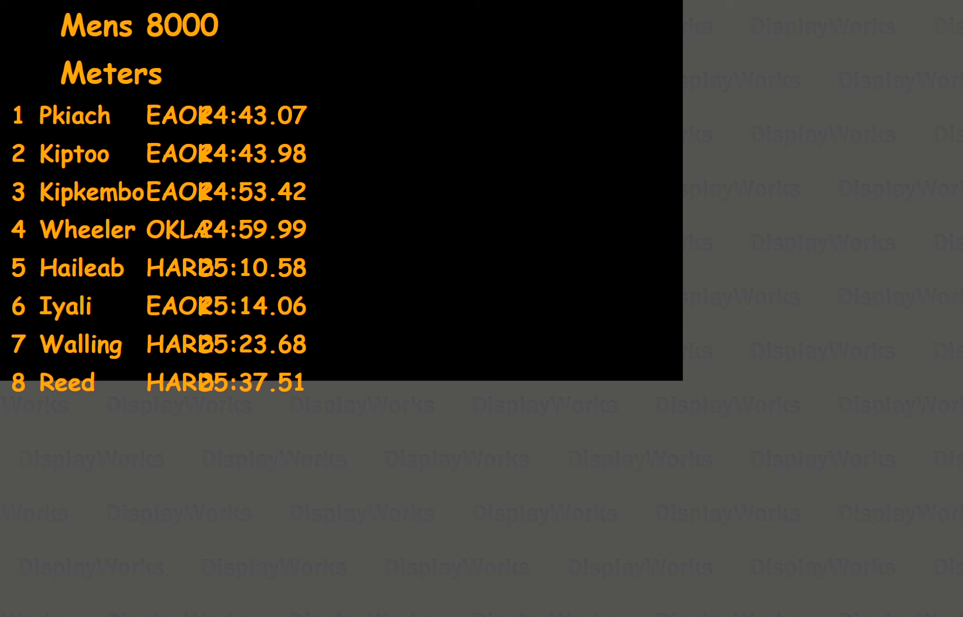
left_click(485, 187)
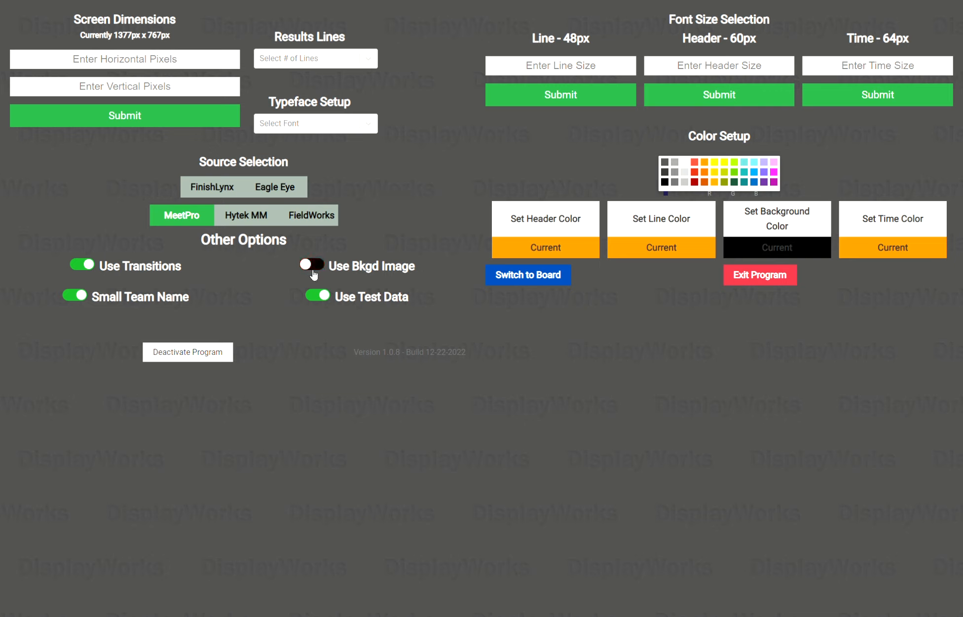
Step: Set the background color to white and the header, line and time colors to black
left_click(683, 162)
left_click(799, 210)
left_click(665, 182)
left_click(646, 216)
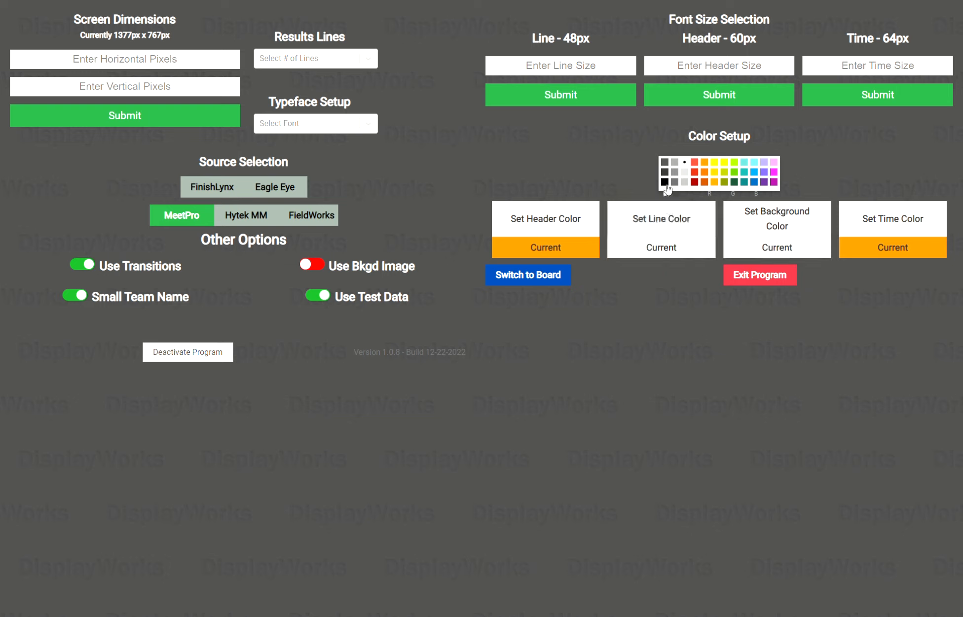
left_click(530, 221)
left_click(852, 216)
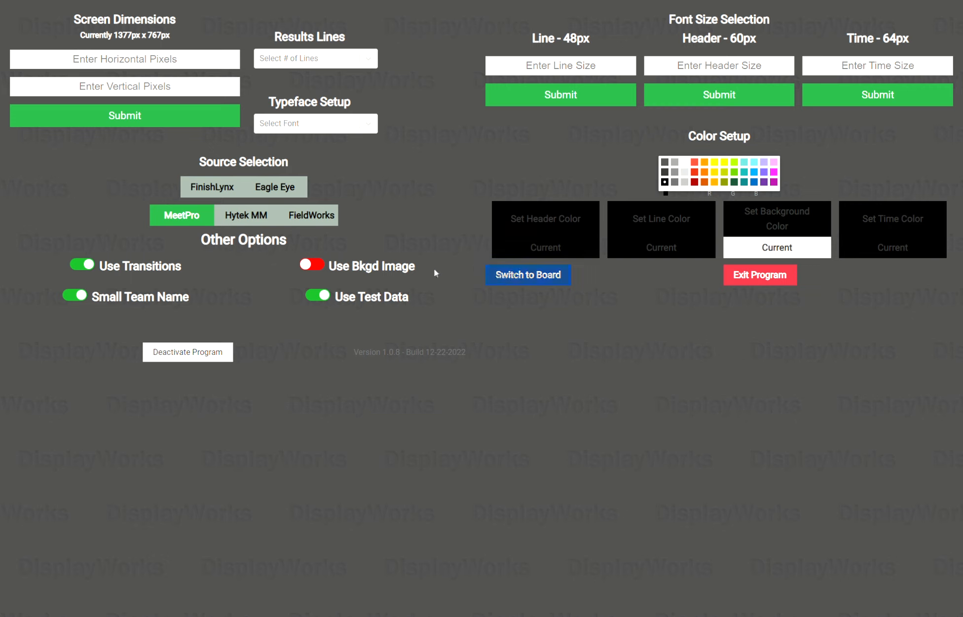
Step: Enable a background image with its scaling set to contain and preview it on the board
left_click(309, 266)
left_click(560, 166)
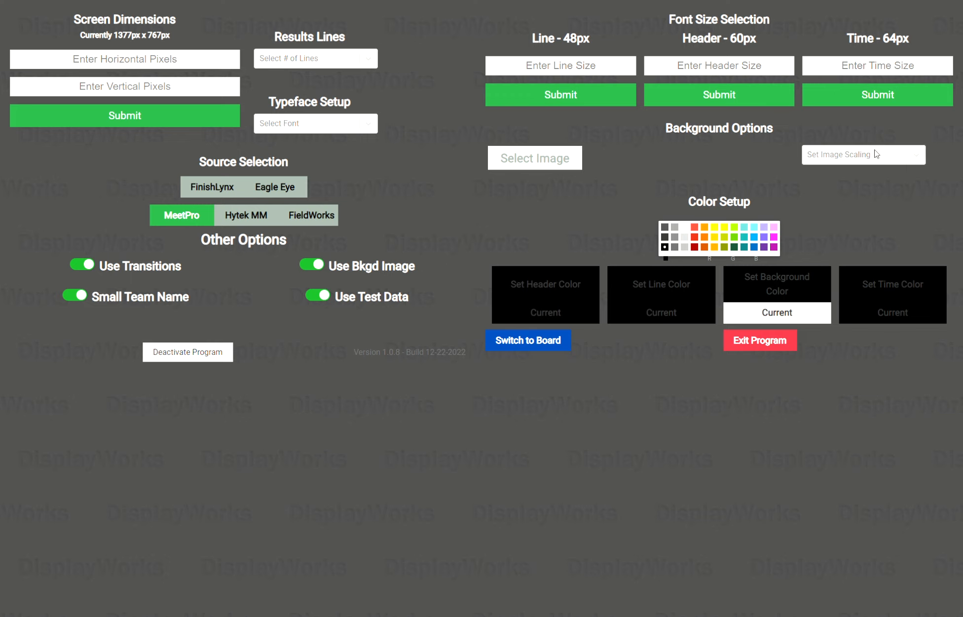
left_click(913, 157)
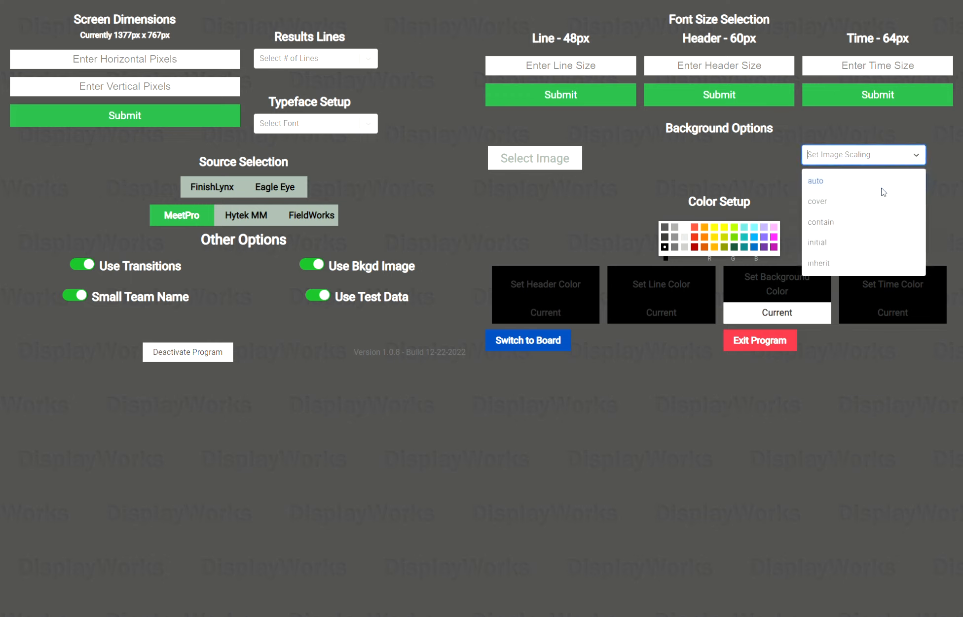
left_click(861, 222)
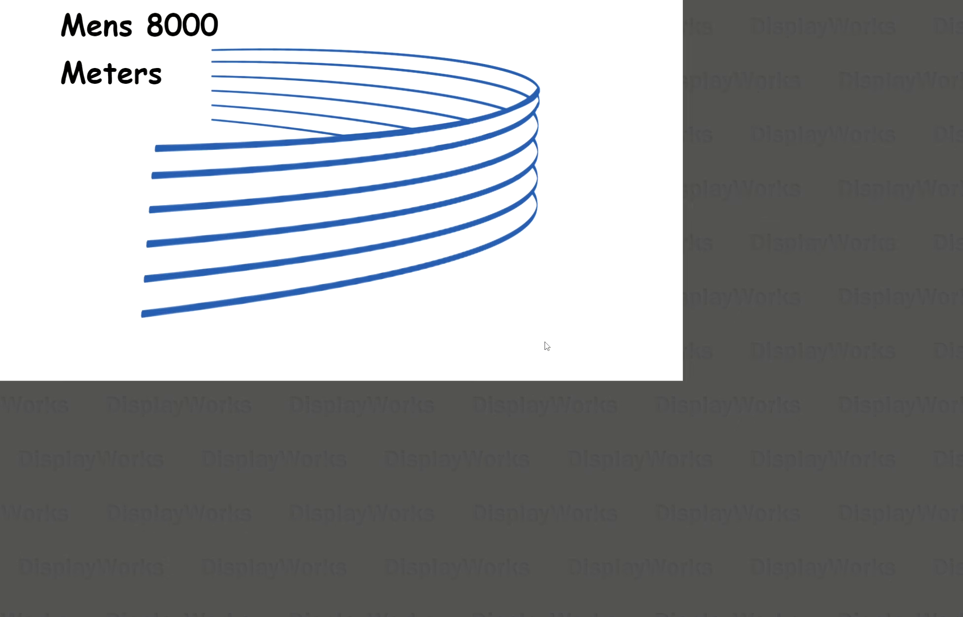
left_click(547, 342)
left_click(385, 240)
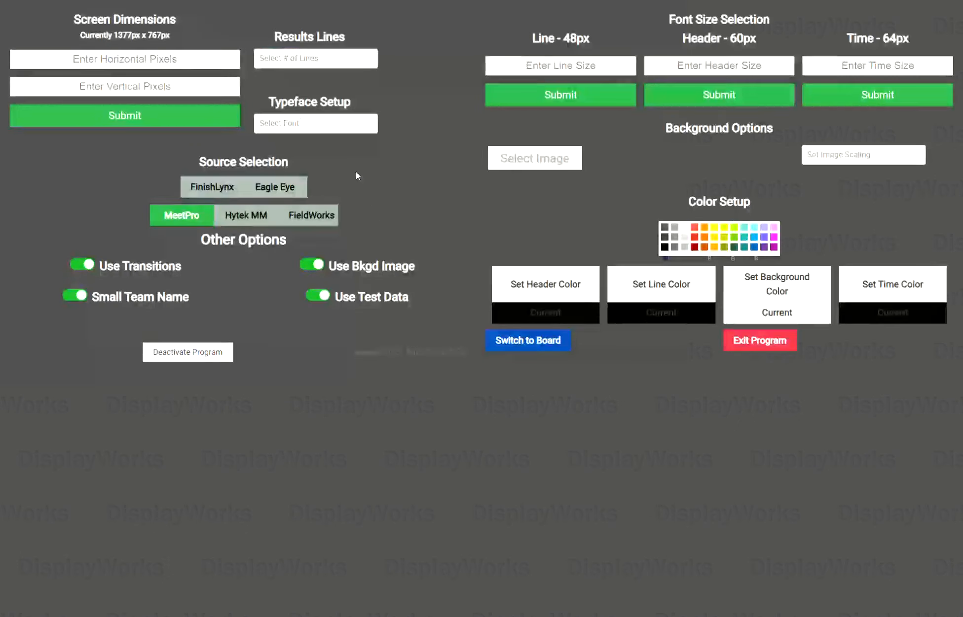
Step: Turn off Small Team Name and preview the results over the background image
left_click(80, 297)
left_click(511, 340)
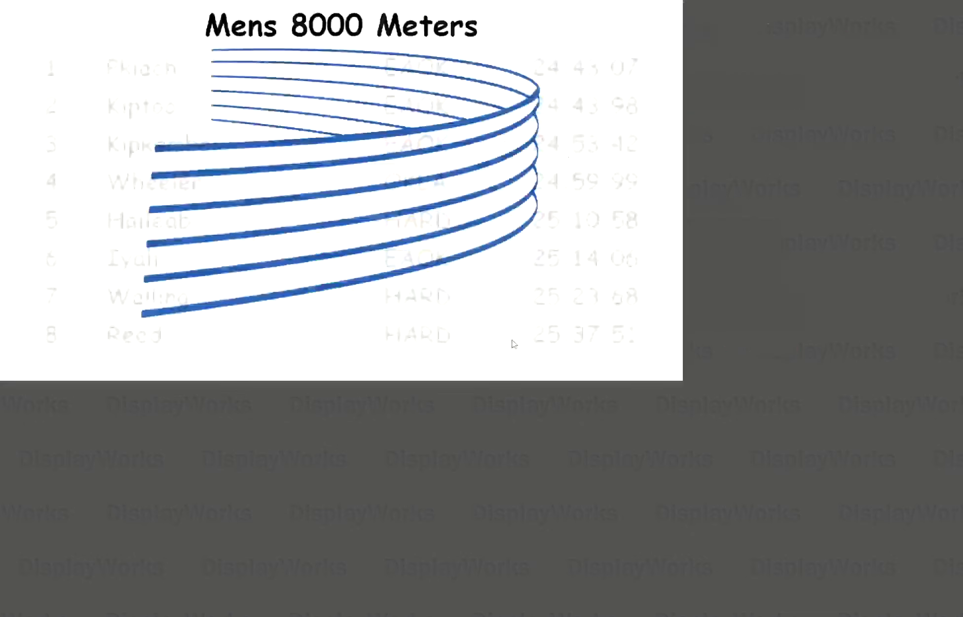
left_click(657, 196)
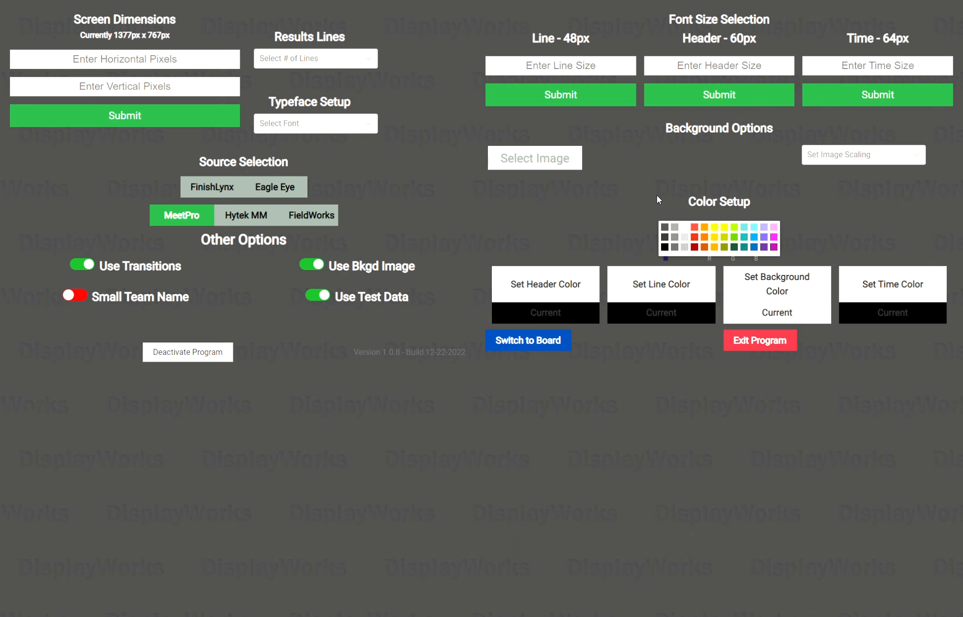
Step: Set the background image scaling to auto and preview the board again
left_click(915, 156)
left_click(883, 181)
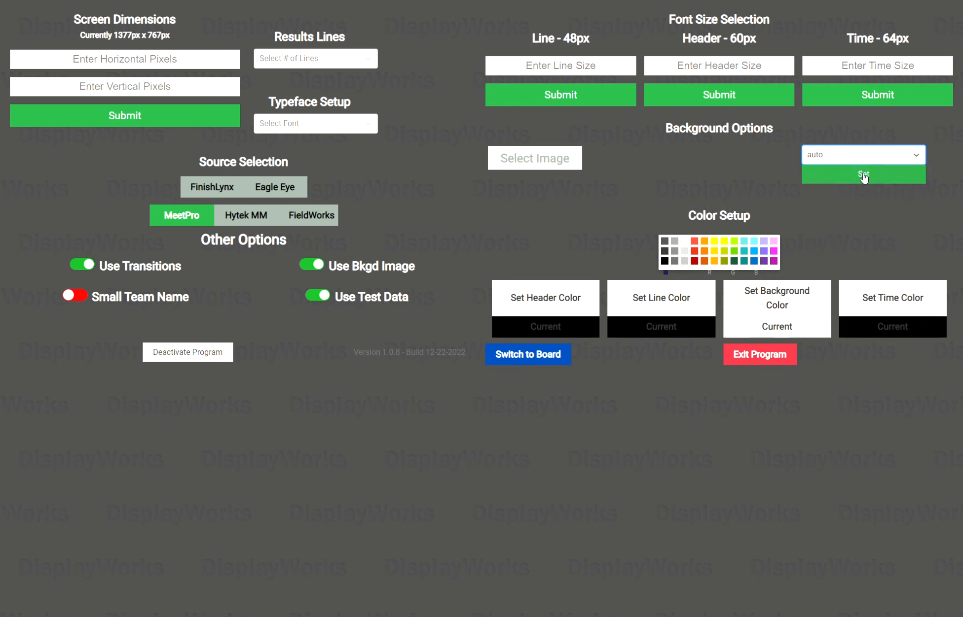
left_click(522, 351)
left_click(535, 299)
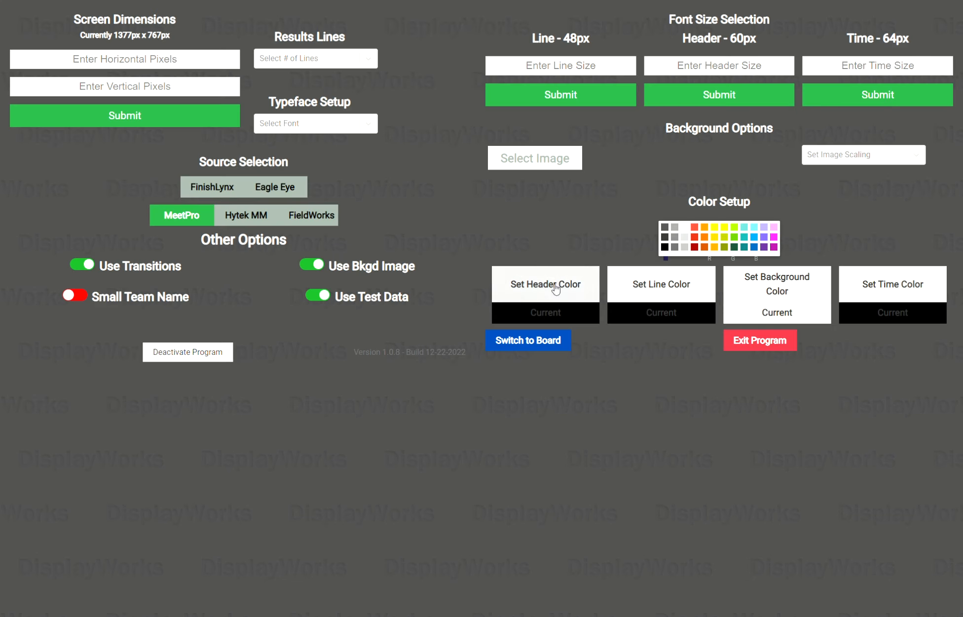
Step: Set the background image scaling to cover and preview the results board
left_click(918, 154)
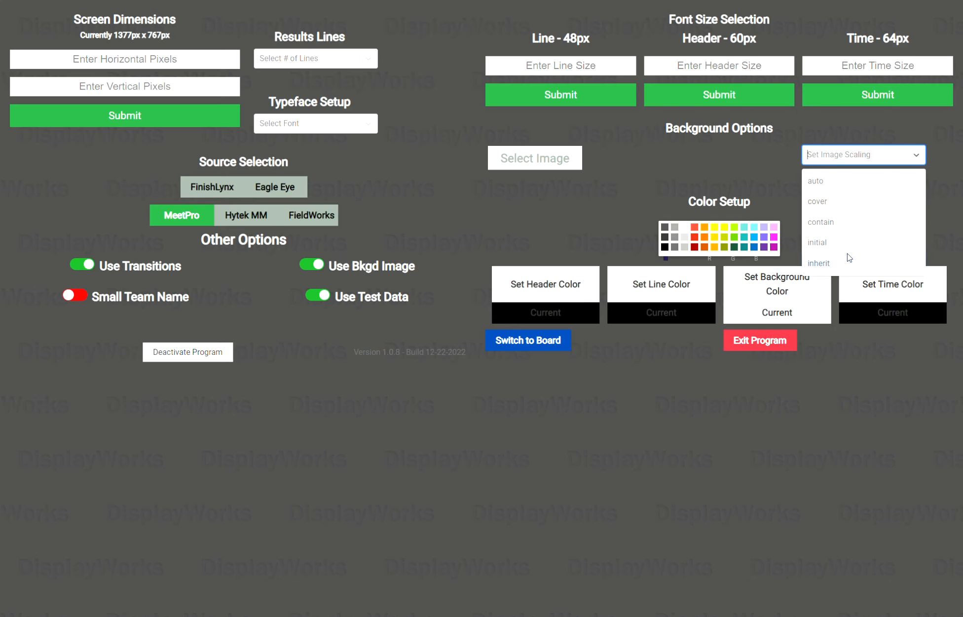
left_click(847, 203)
left_click(549, 348)
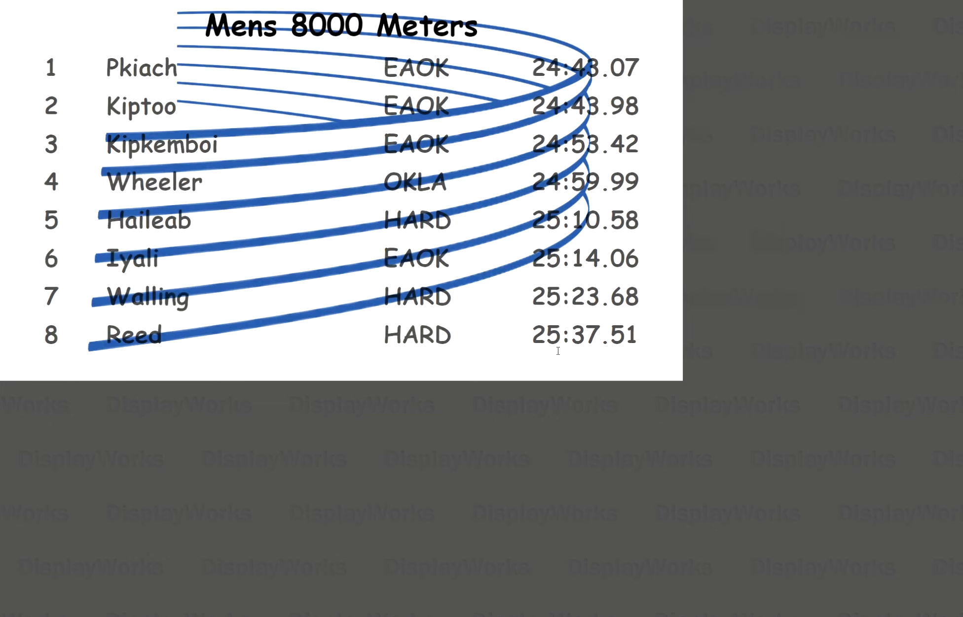
left_click(482, 254)
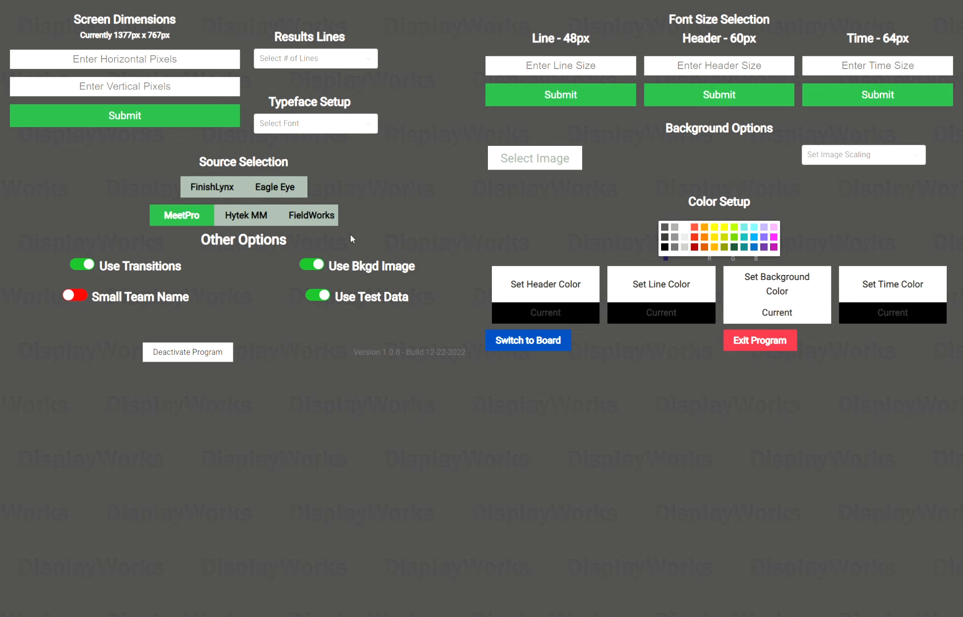
Step: Toggle the Small Team Name option and preview the results over the background image
left_click(76, 296)
left_click(75, 296)
left_click(501, 332)
key("Escape")
left_click(80, 297)
left_click(507, 339)
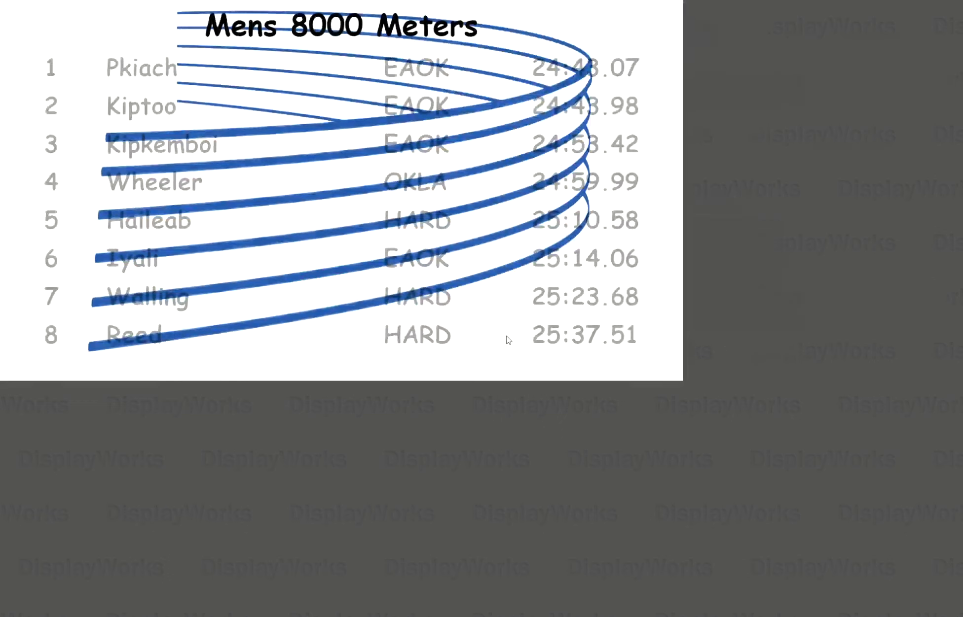
left_click(409, 245)
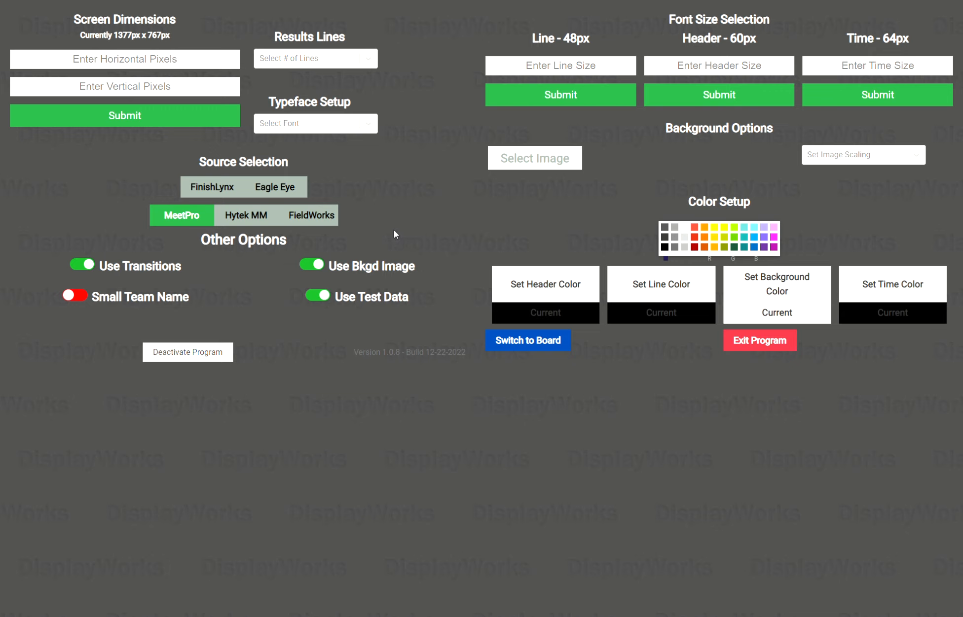
left_click(518, 339)
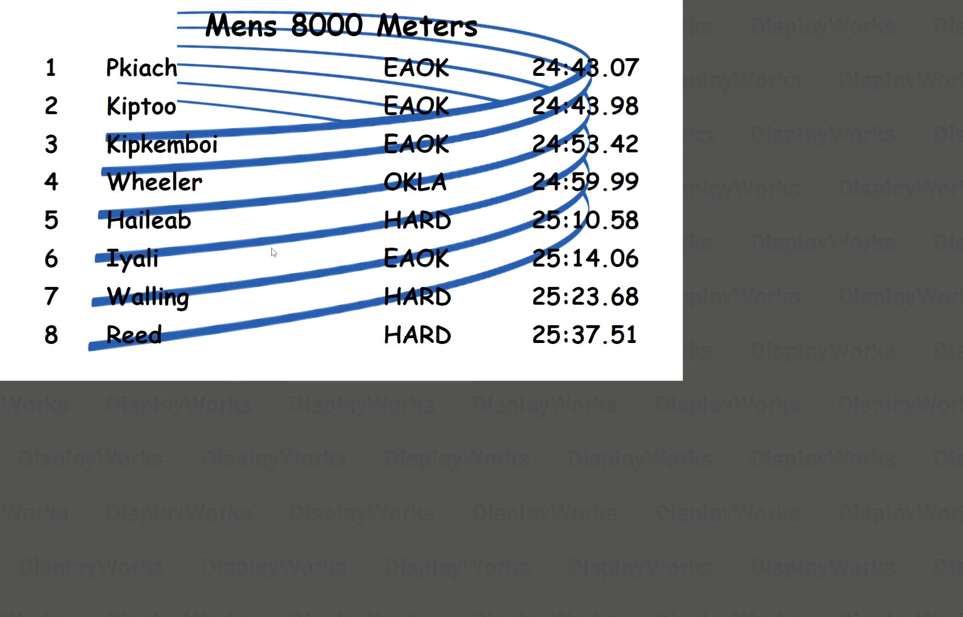
left_click(505, 217)
Step: Turn off the background image and preview the board on its plain white background
left_click(318, 266)
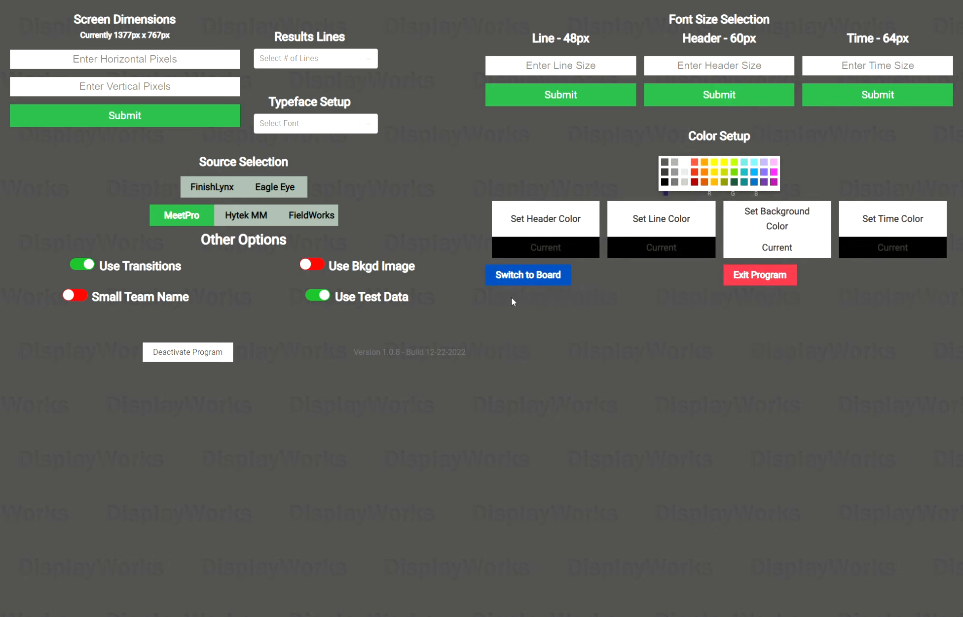
left_click(513, 275)
left_click(514, 270)
Step: Turn off Use Transitions and preview how the results appear on the board
left_click(82, 265)
left_click(82, 265)
left_click(523, 277)
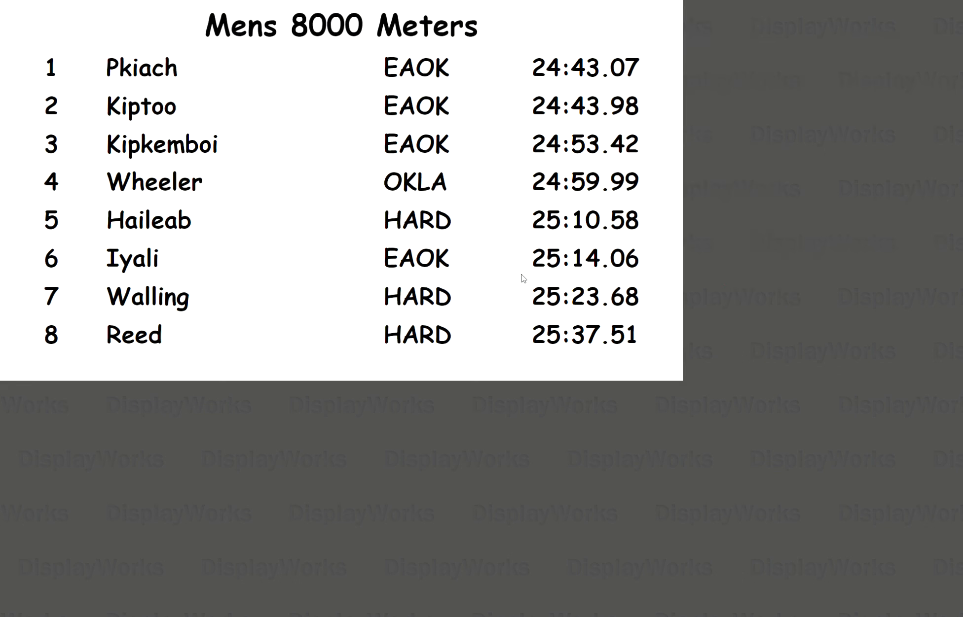
left_click(427, 274)
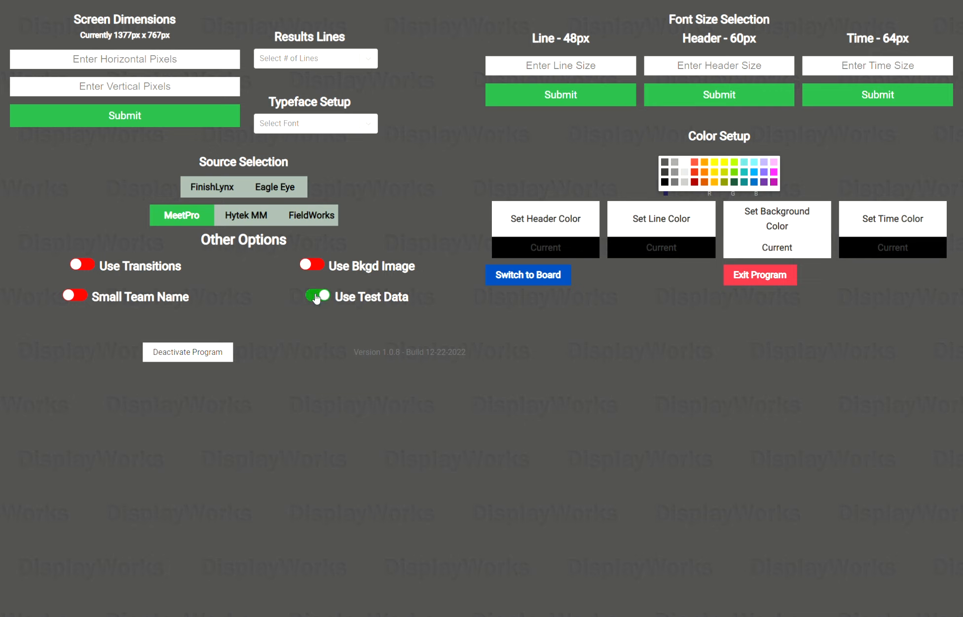
Step: Select FinishLynx as the data source with test data enabled and preview its results on the board
left_click(212, 187)
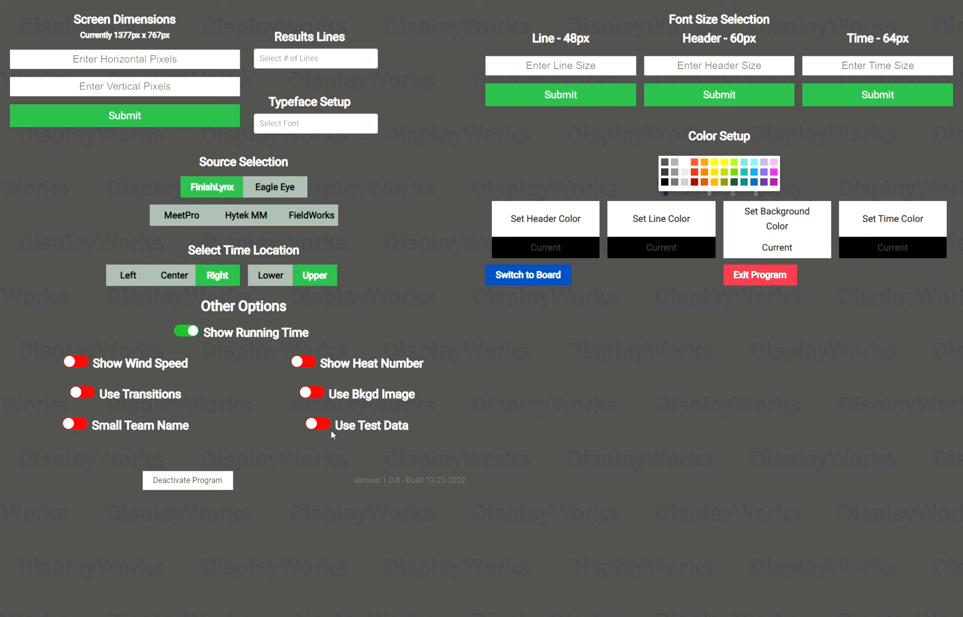
left_click(522, 275)
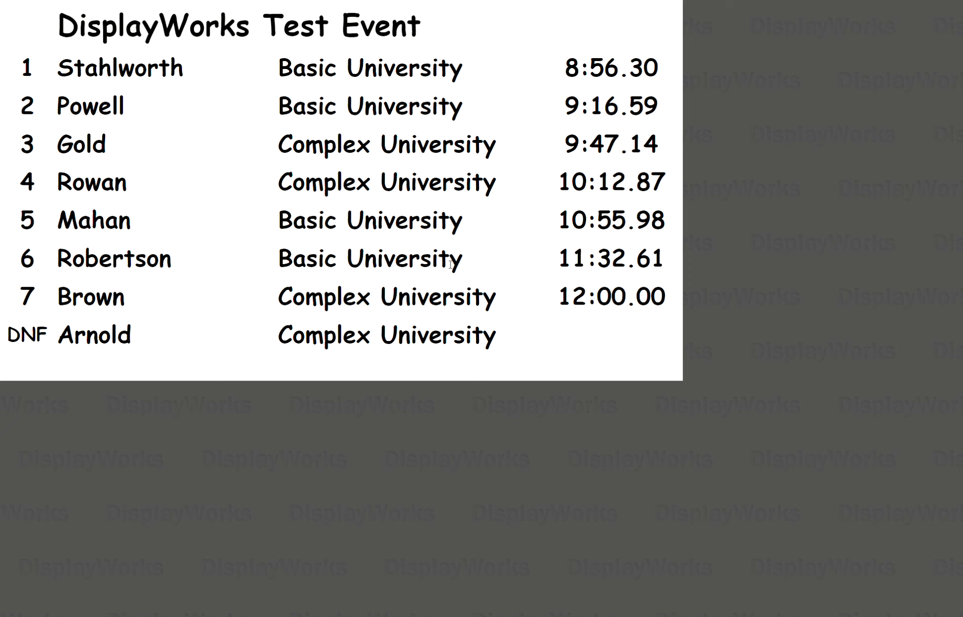
left_click(677, 290)
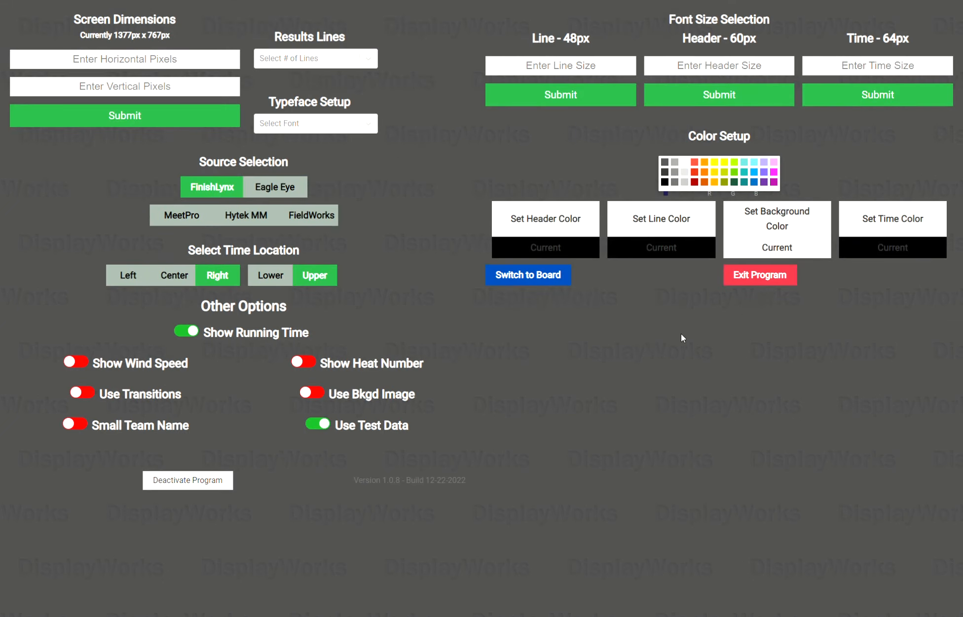